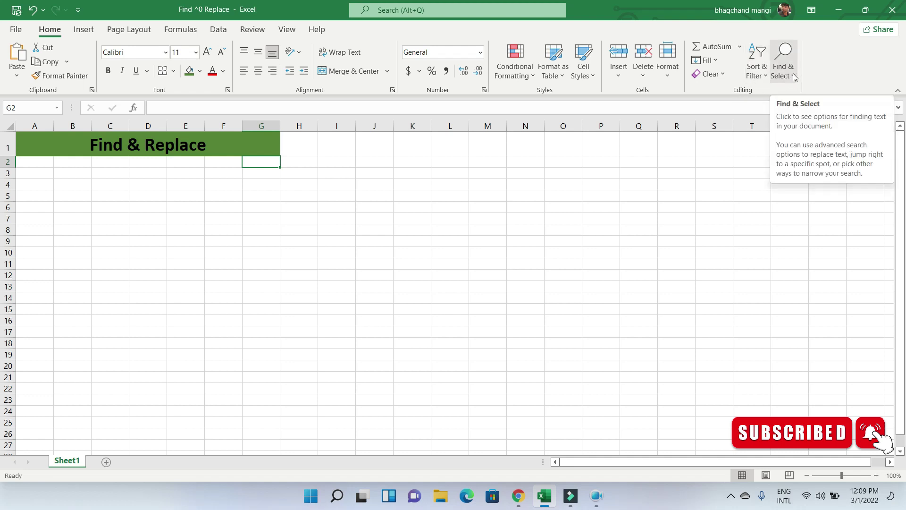
- Bring up the Find and Replace dialog on its Find tab with an empty search box
click(784, 63)
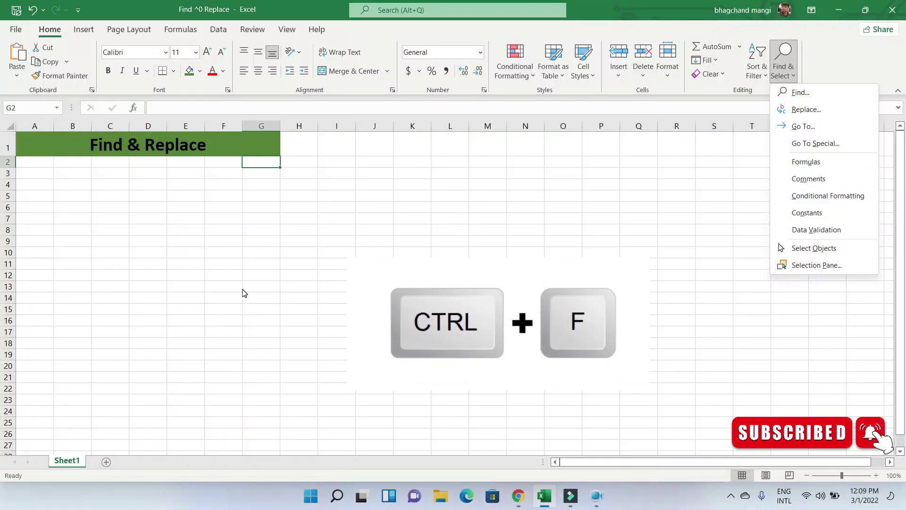
click(242, 288)
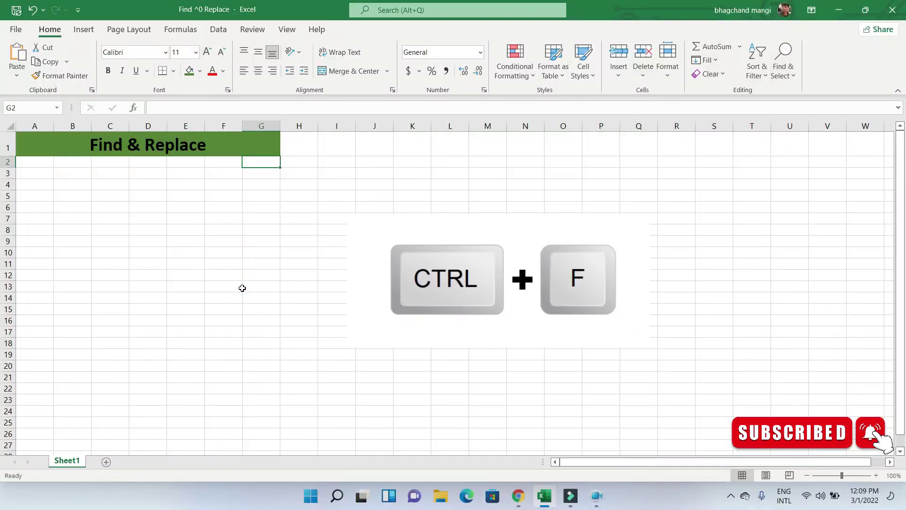
key(ctrl+f)
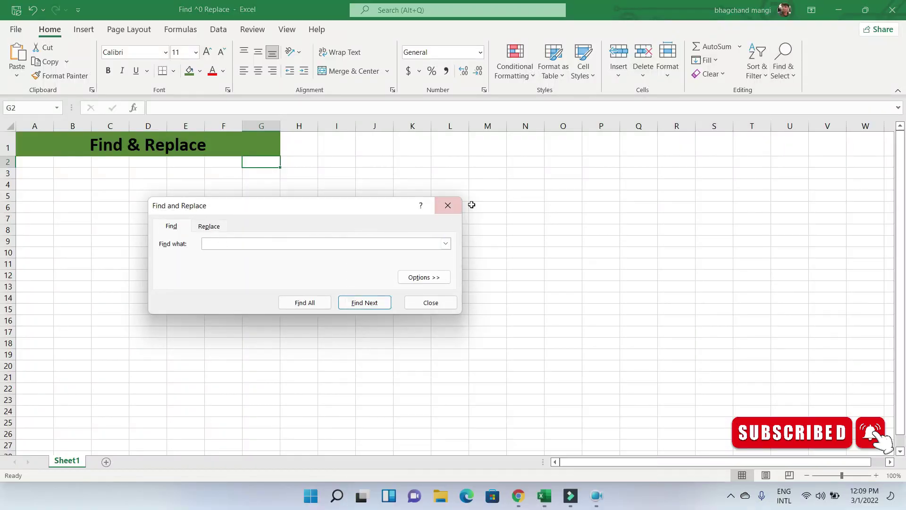
click(435, 206)
key(ctrl+h)
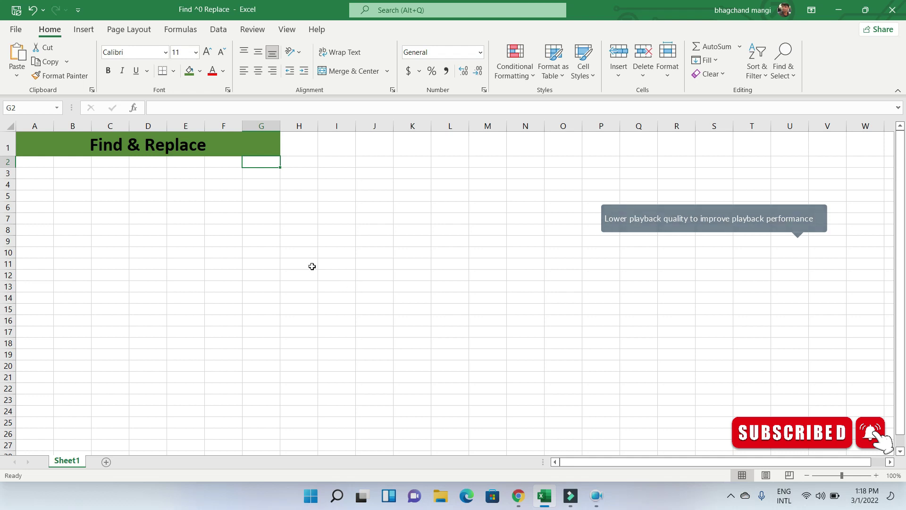
key(ctrl+f)
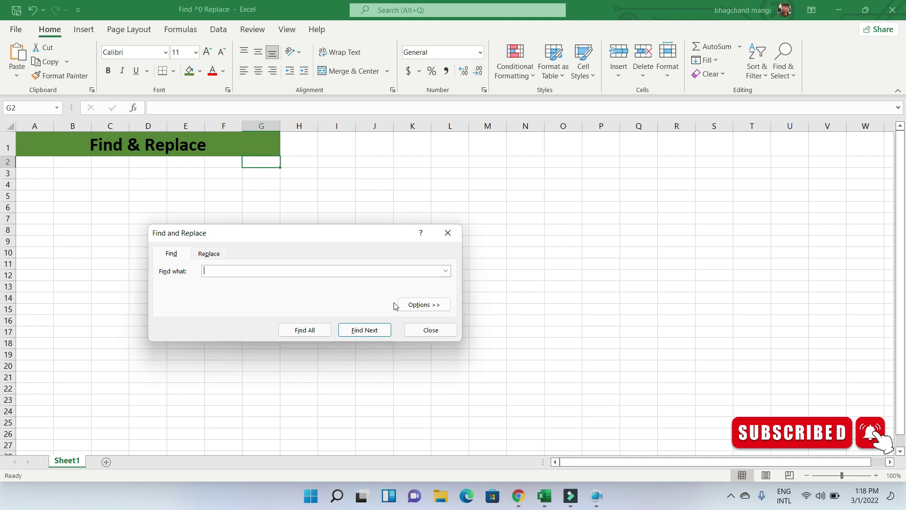
- Show the extra search options, keep Within as Sheet, search By Columns, and turn on Match case
click(418, 306)
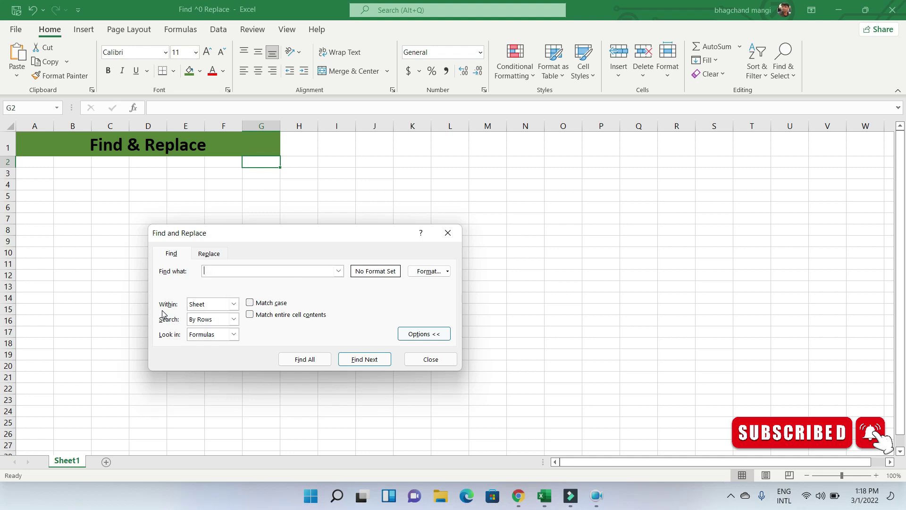
click(234, 304)
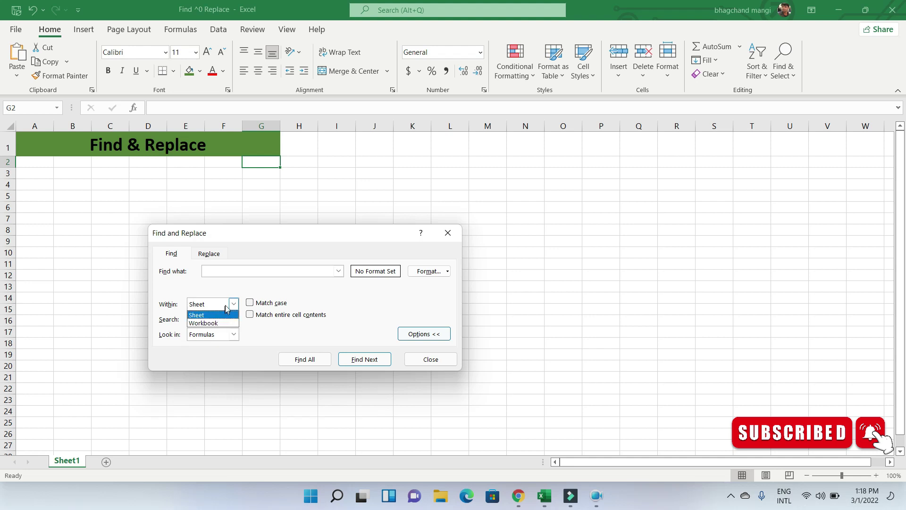
click(165, 318)
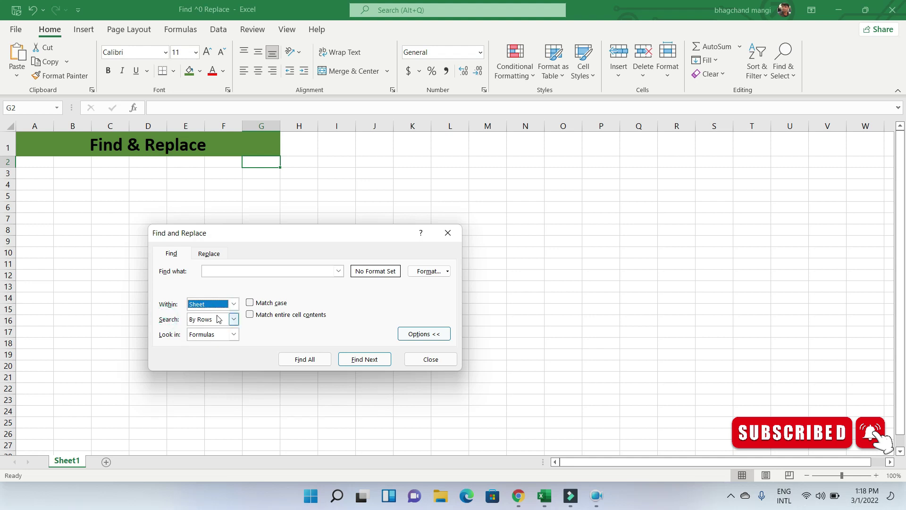
click(233, 319)
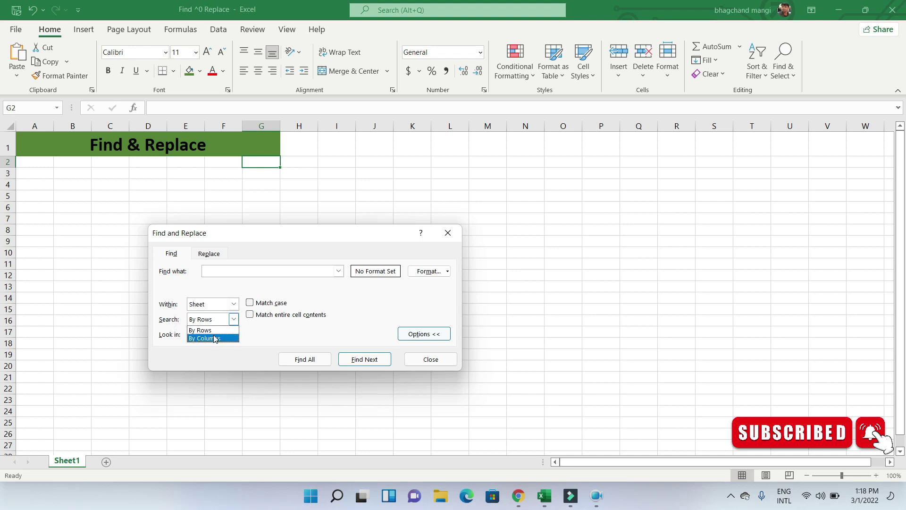
click(214, 339)
click(171, 335)
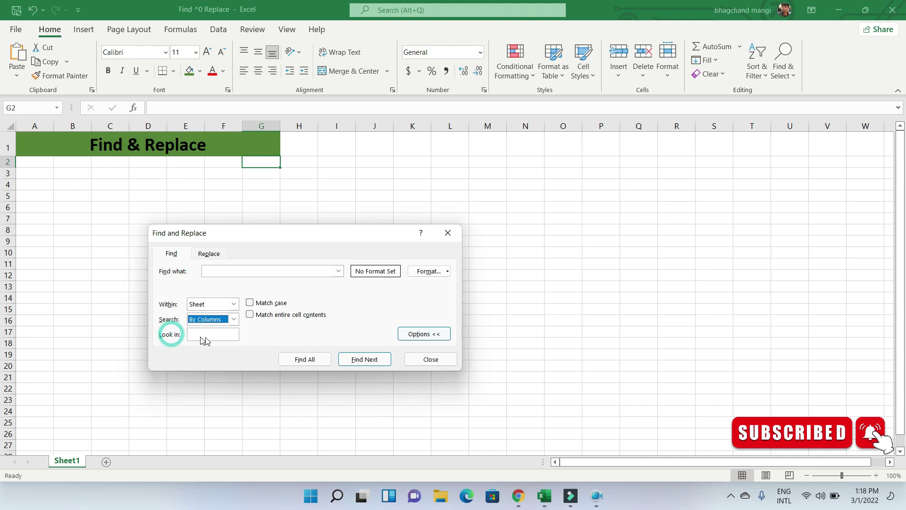
click(234, 334)
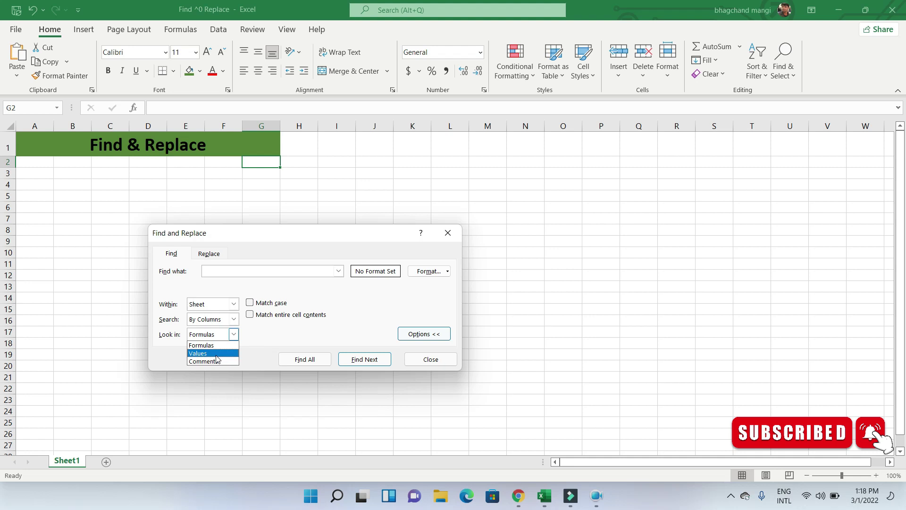
click(257, 307)
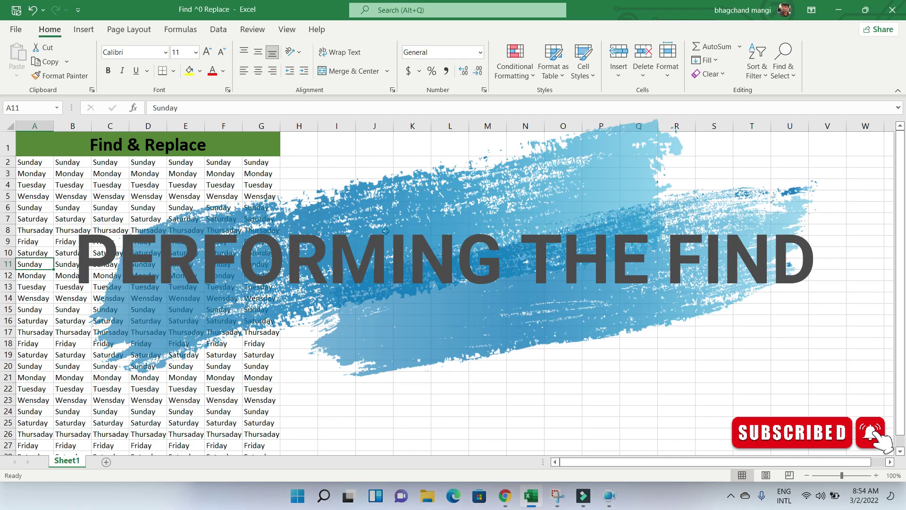
- Find All cells containing 'sunday', then move the dialog up and enlarge its results list
key(ctrl+f)
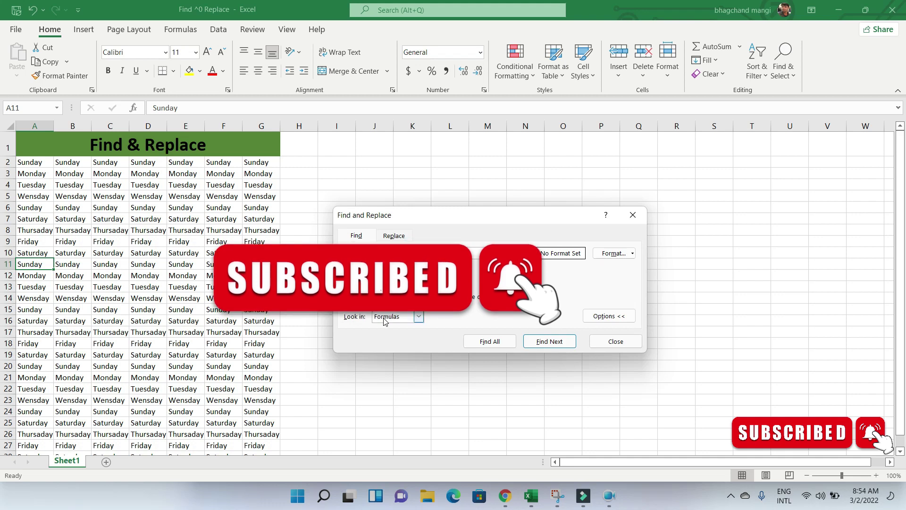
text(sunday)
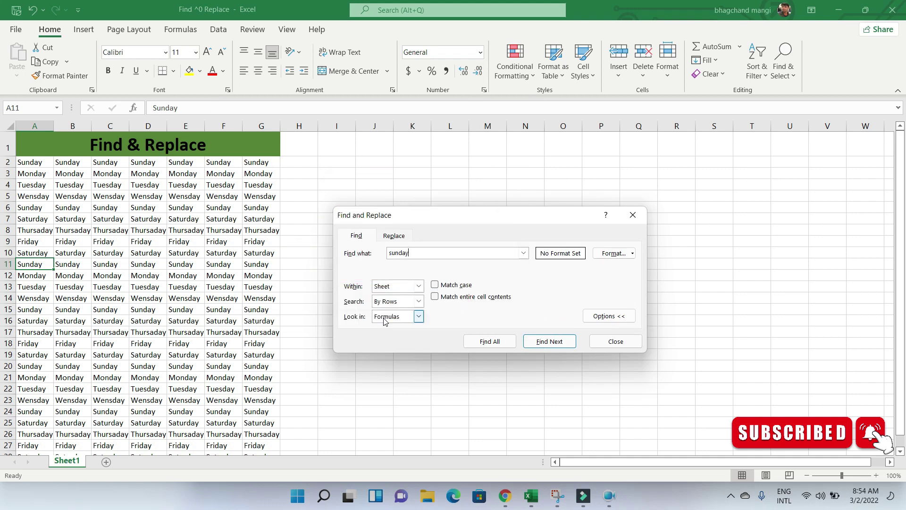
click(483, 343)
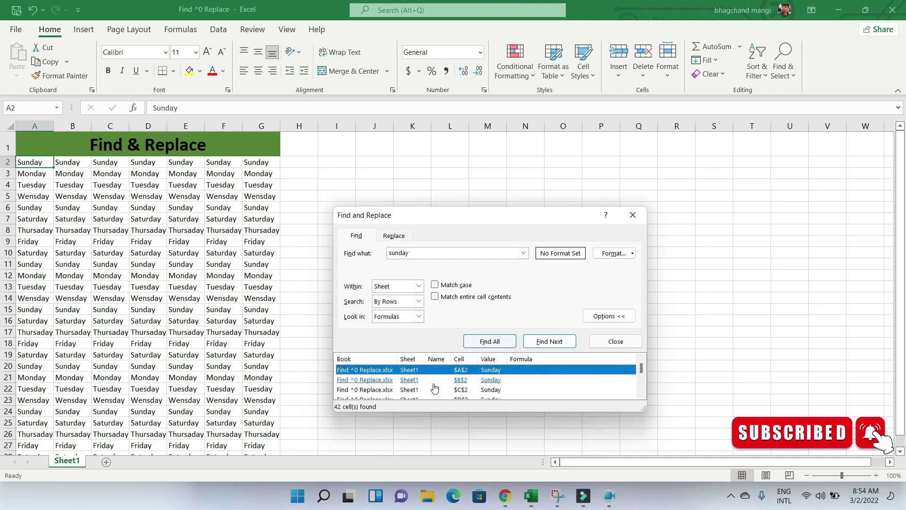
drag(540, 213, 536, 133)
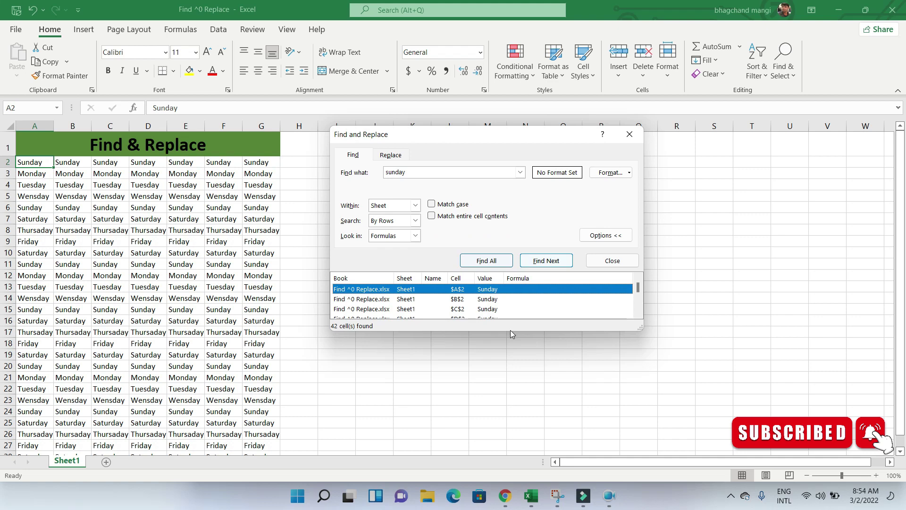
drag(511, 330, 523, 442)
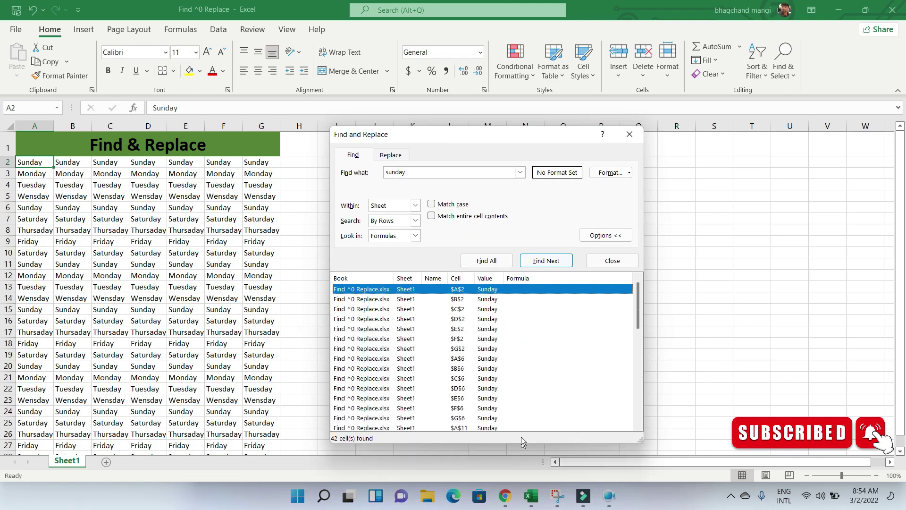
- Browse and select individual matches in the results: B2, E2, A2, G2, A6 and D2
click(488, 301)
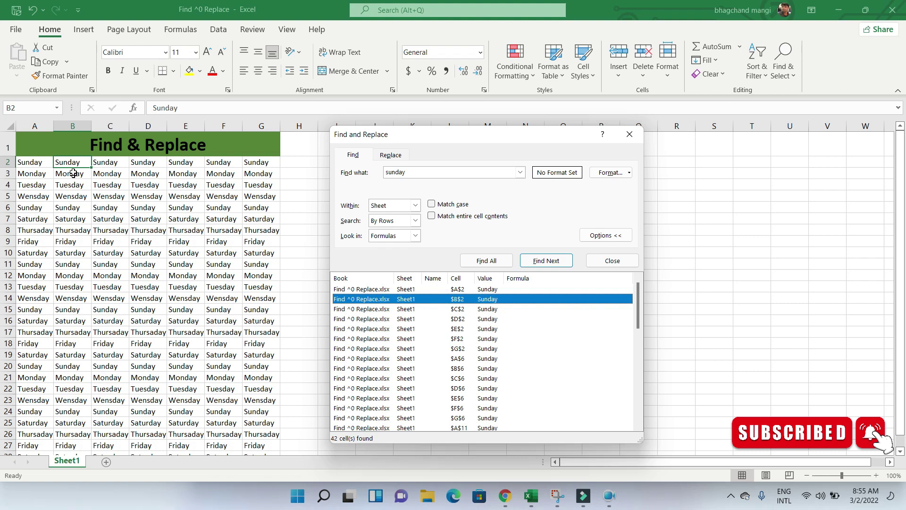
click(451, 329)
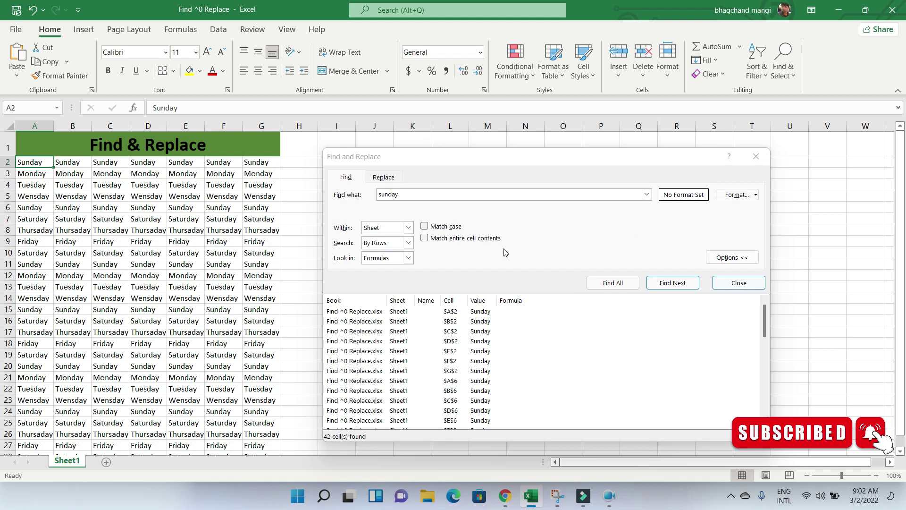
shift+click(400, 321)
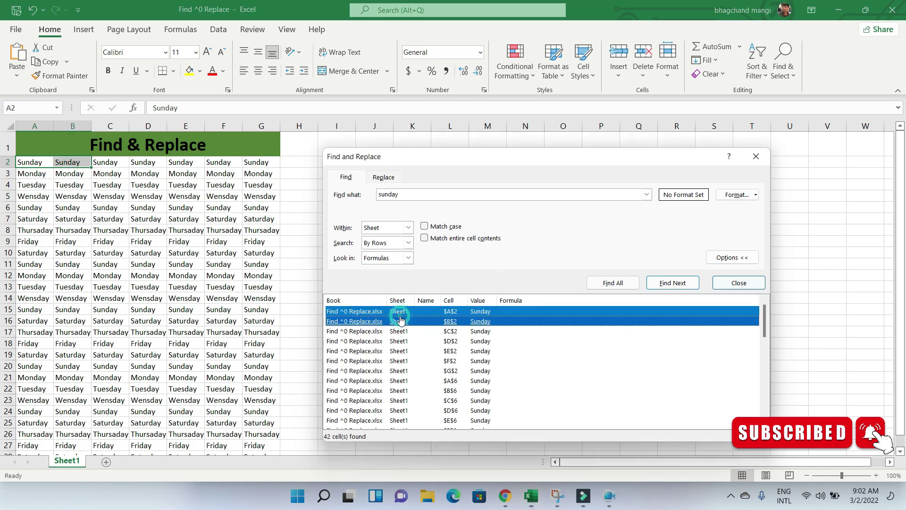
key(ctrl+q)
ctrl+click(396, 350)
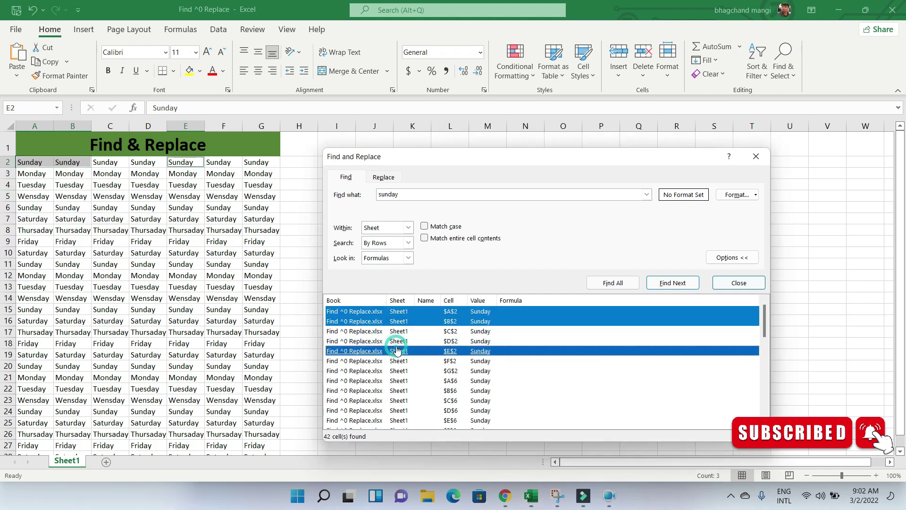
ctrl+click(396, 370)
ctrl+click(401, 381)
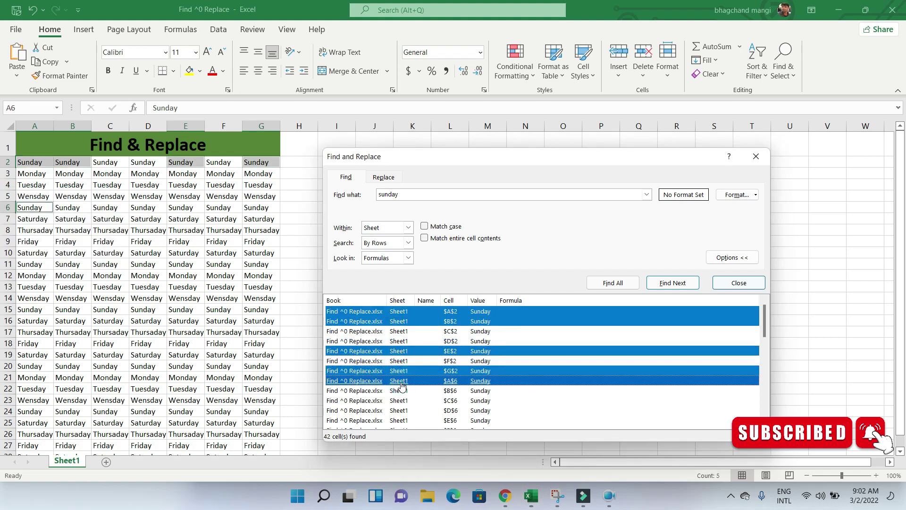
click(381, 341)
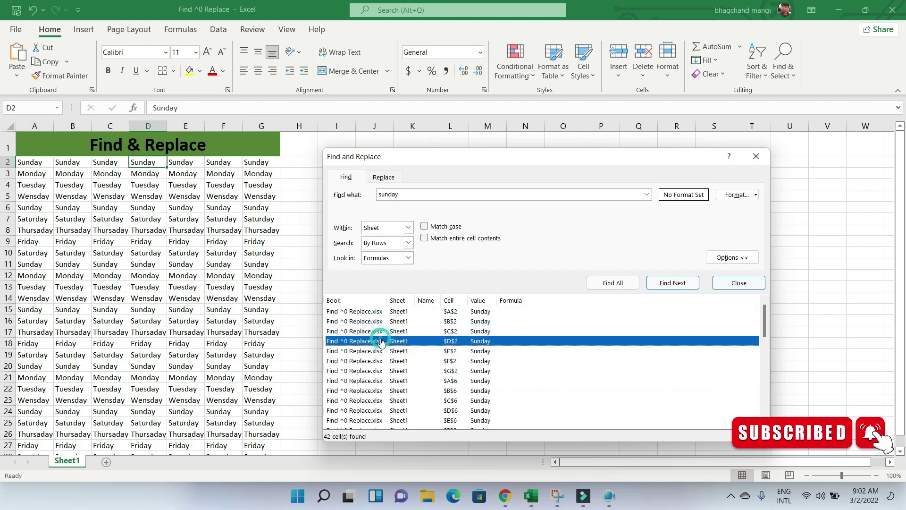
- Select all 42 Sunday matches and close the search dialog, keeping them selected
key(ctrl+a)
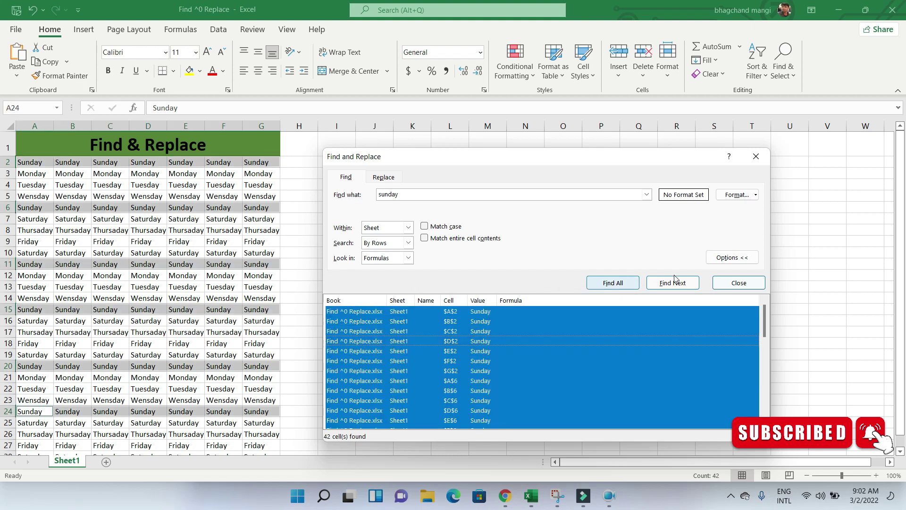
click(731, 282)
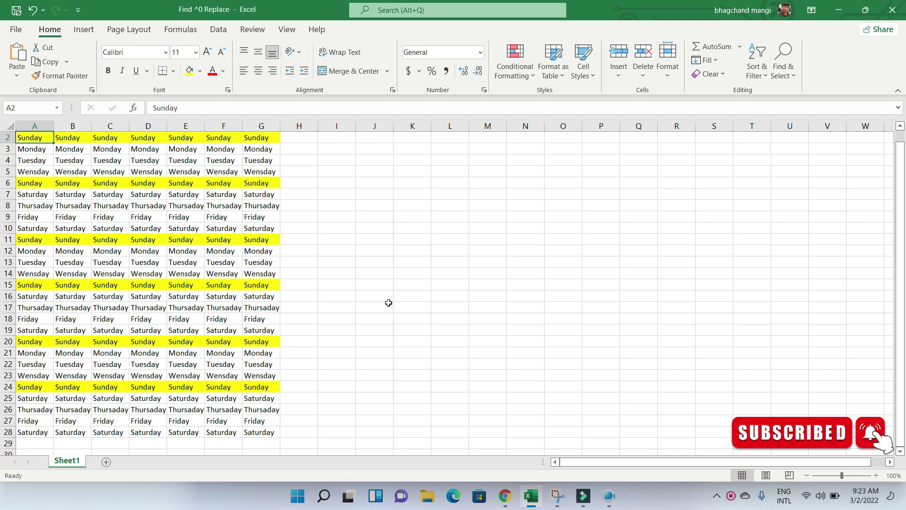
- Replace 'sunday' with 'Monday' using an italic, size 12 replacement format
key(ctrl+h)
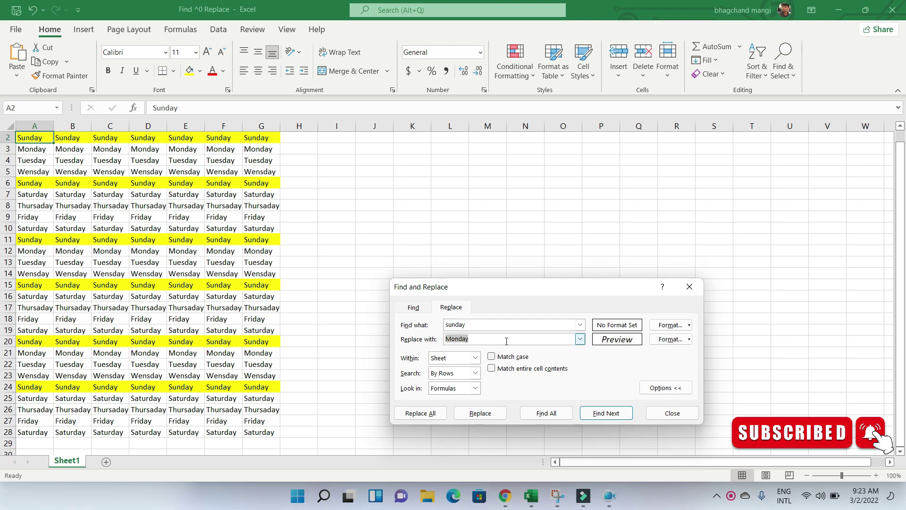
click(689, 339)
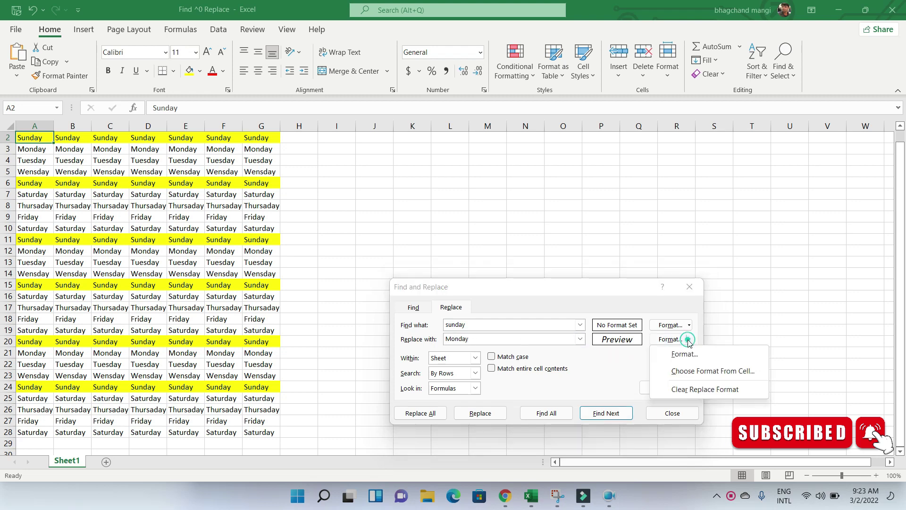
click(687, 354)
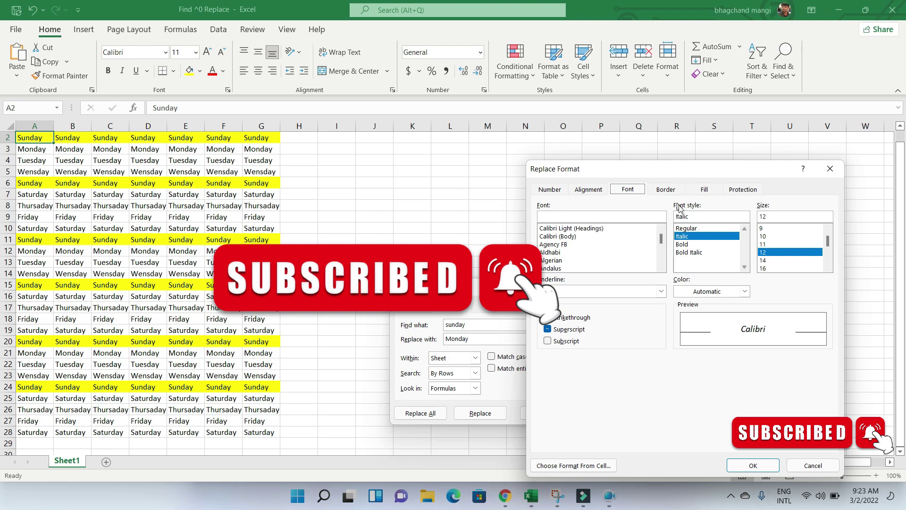
click(701, 237)
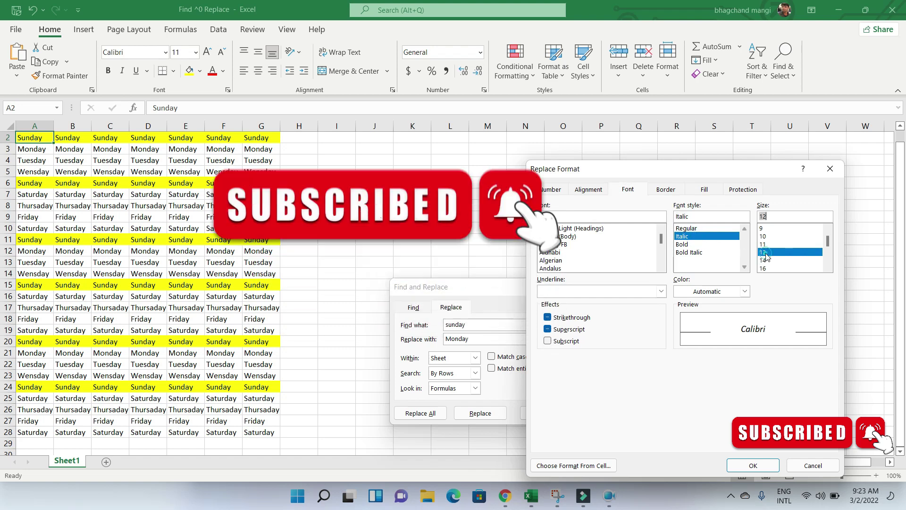
click(764, 252)
click(754, 466)
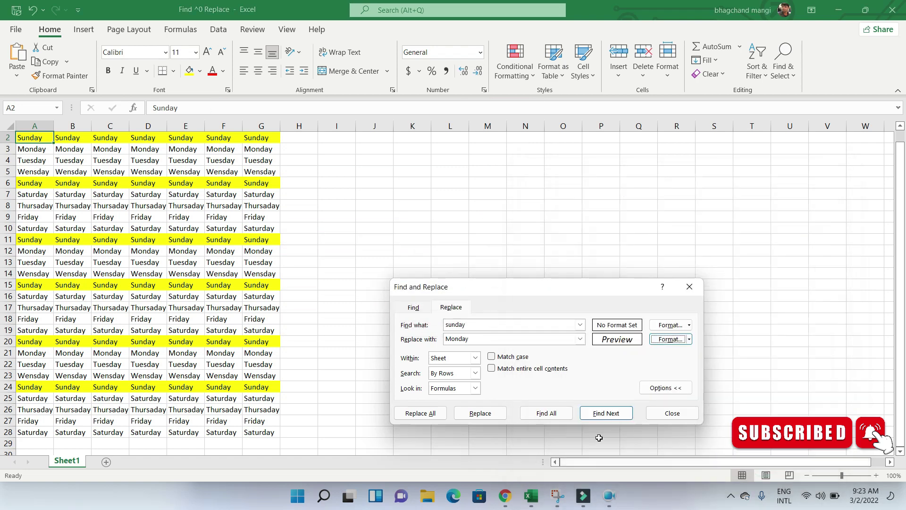
- Replace All, dismiss the 42 replacements message, and close Find and Replace
click(422, 414)
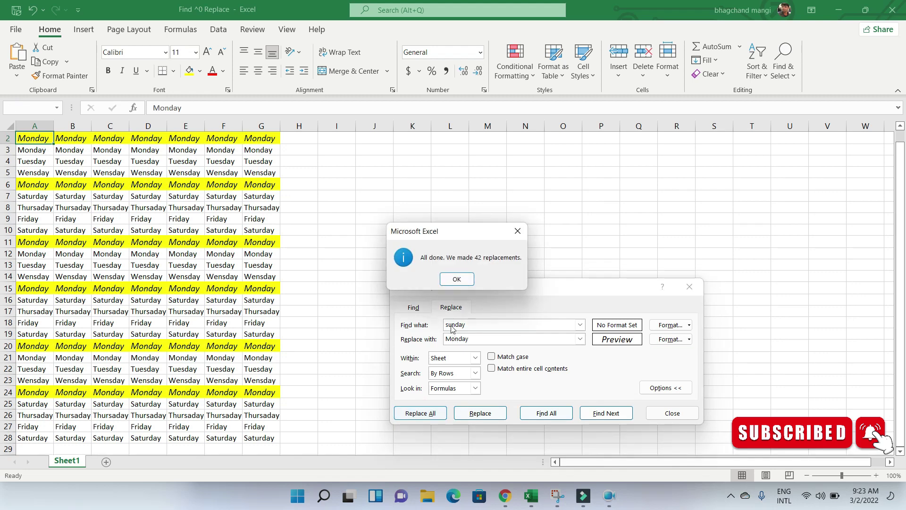
click(458, 278)
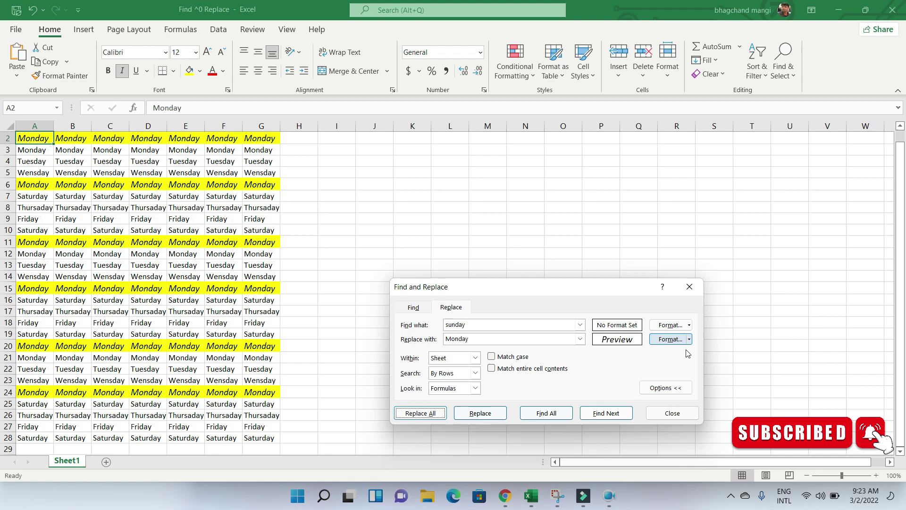
click(674, 414)
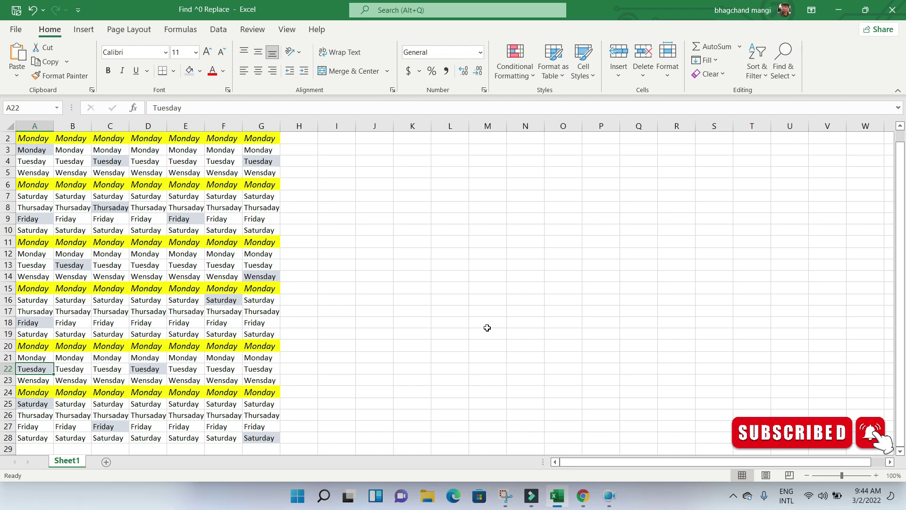
- Reopen Replace with empty fields and take the search format from cell E9
key(ctrl+h)
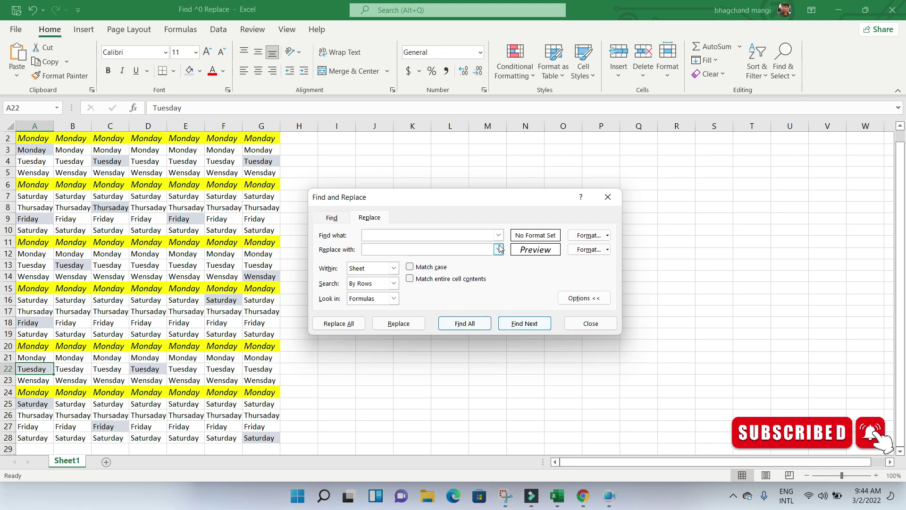
click(438, 247)
click(589, 235)
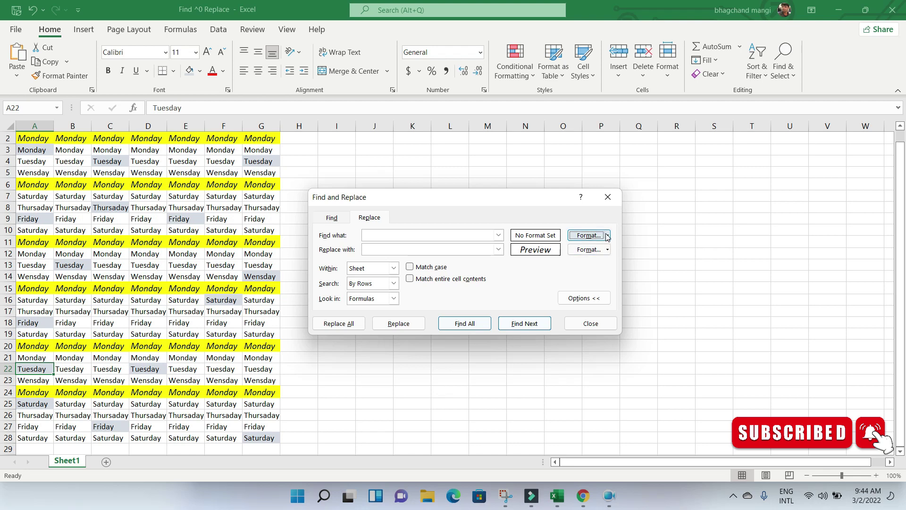
click(608, 235)
click(604, 266)
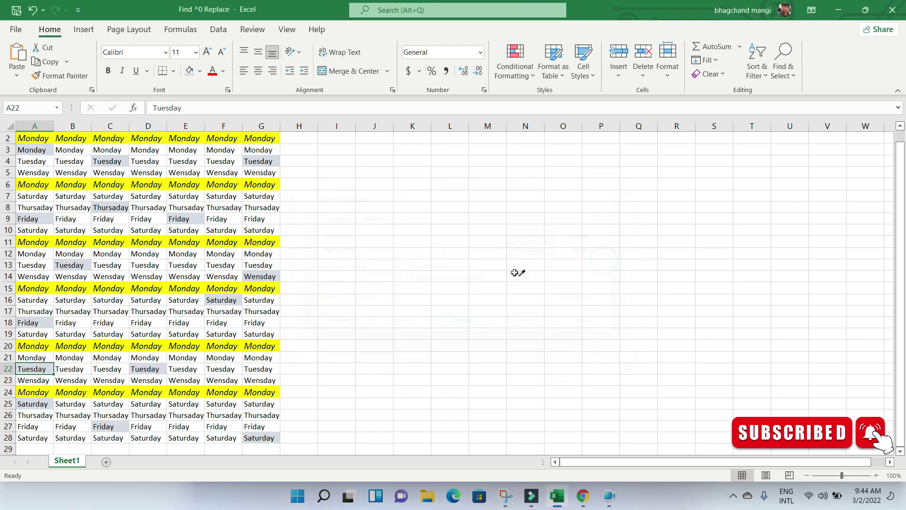
click(185, 218)
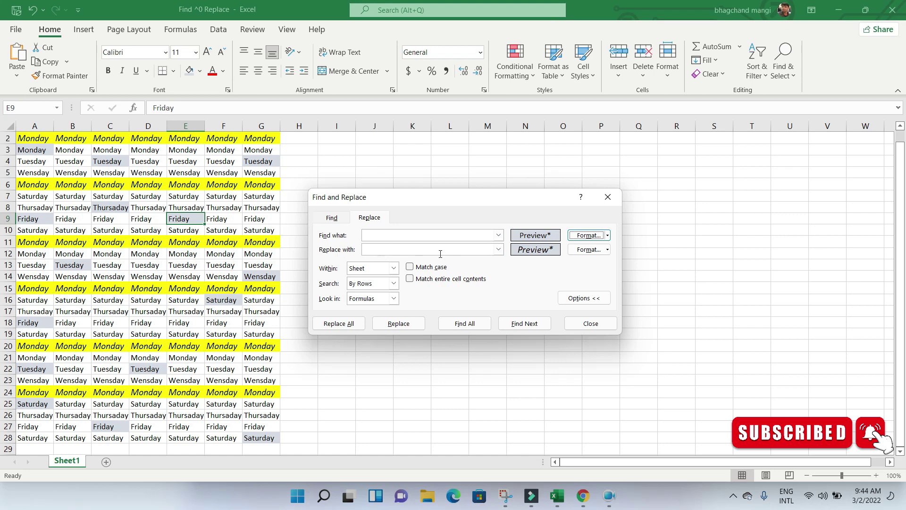
- Give the replacement a light gold fill and Replace All 15 blue-gray cells
click(607, 249)
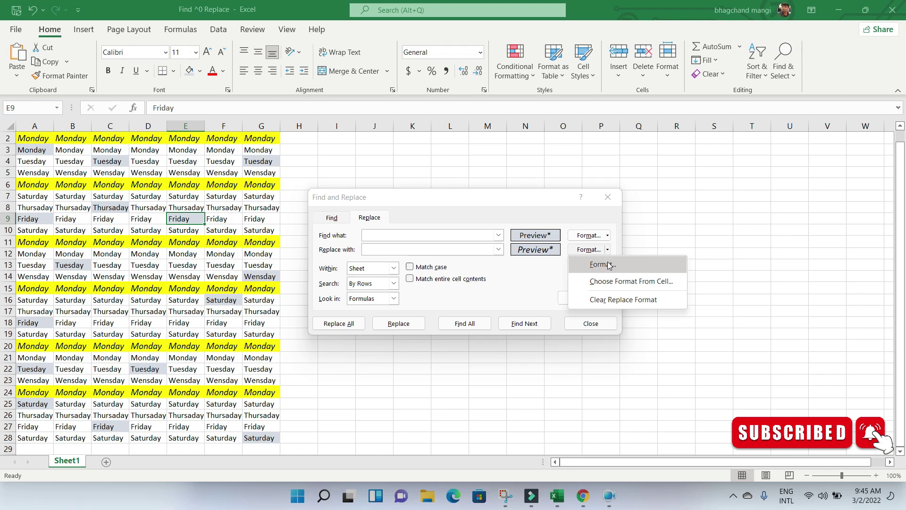
click(609, 262)
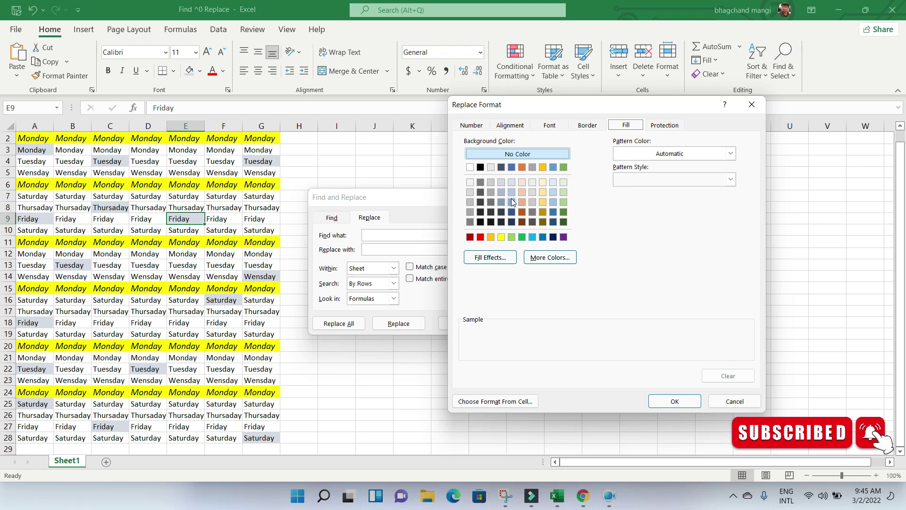
click(491, 182)
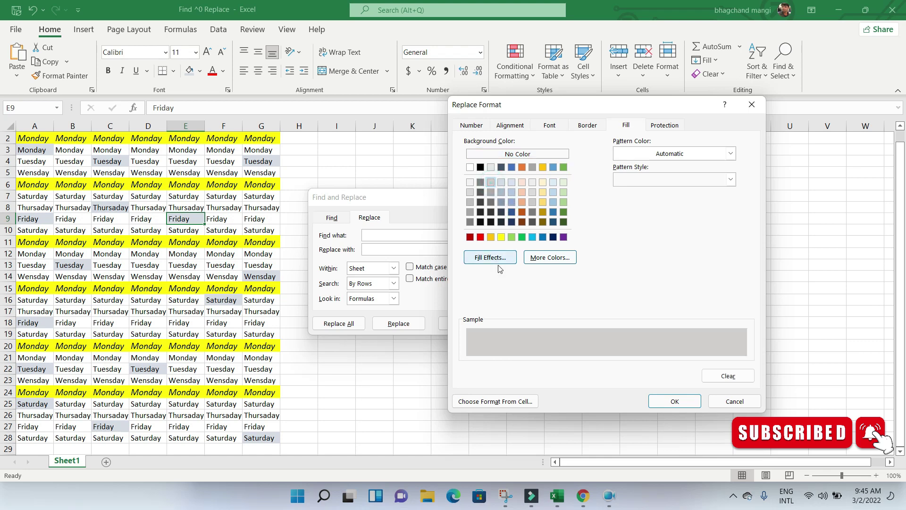
click(543, 202)
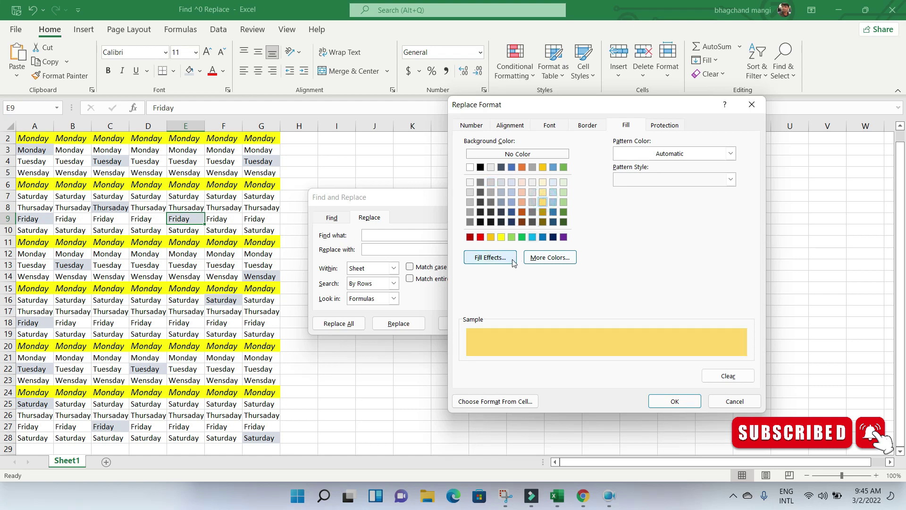
click(674, 401)
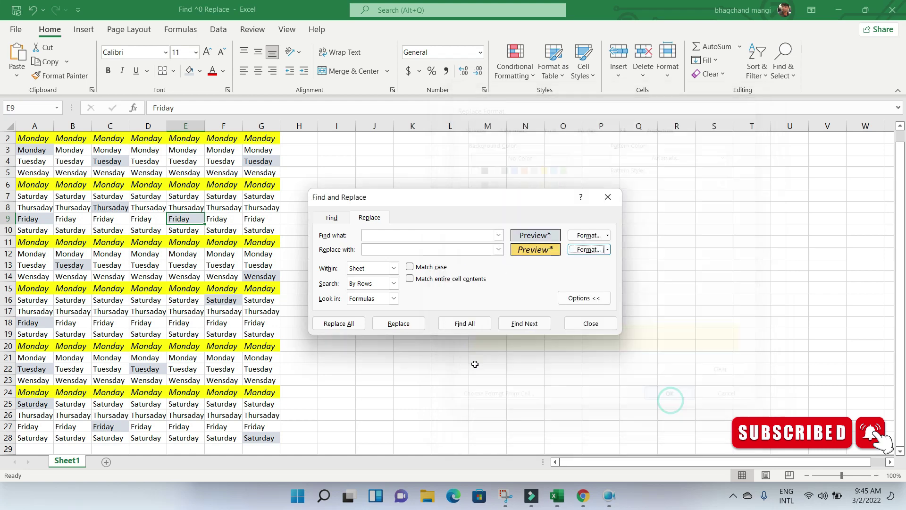
click(340, 326)
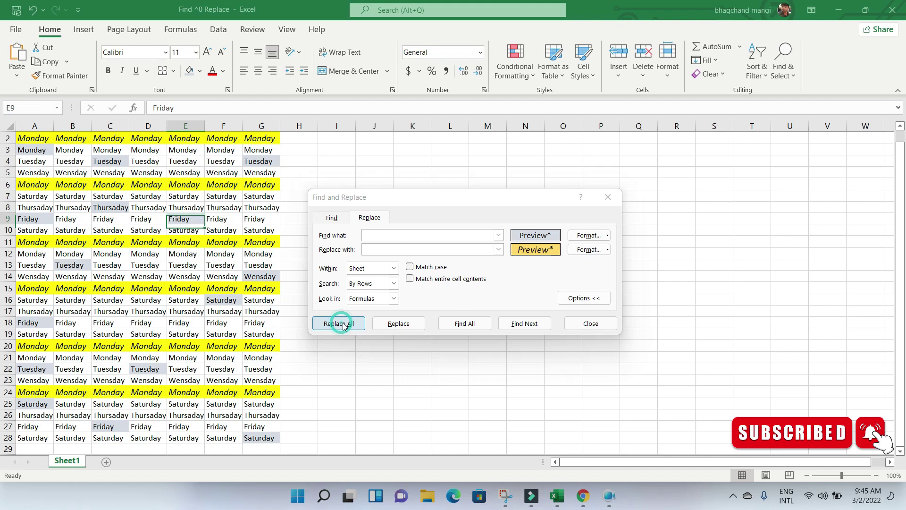
click(452, 280)
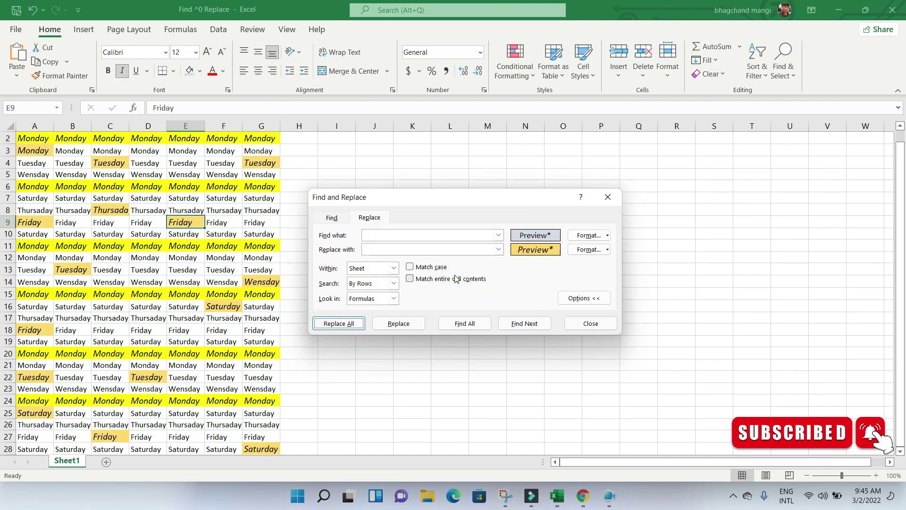